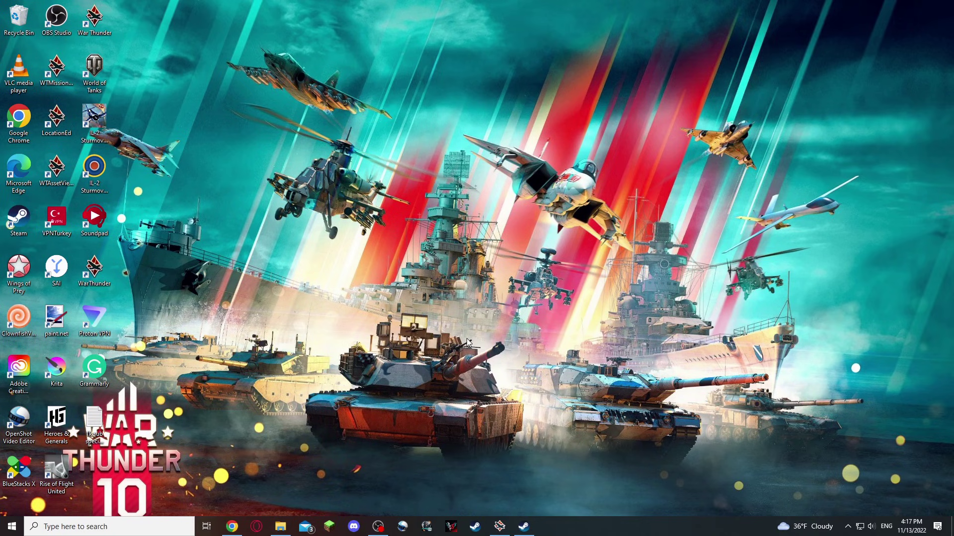
- Check the War Thunder launcher, Steam library and WT Live sound mod page, then minimize them to the desktop
left_click(500, 527)
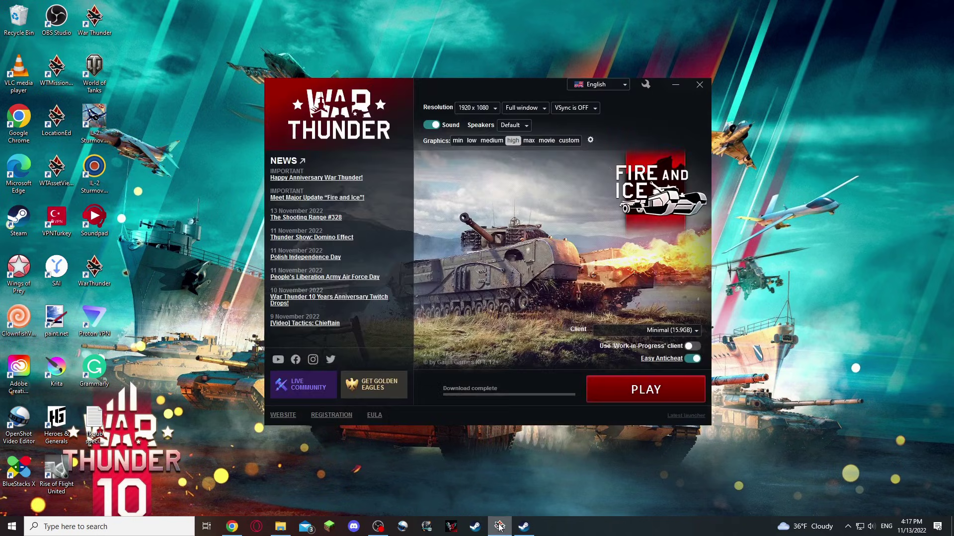
left_click(524, 525)
left_click(524, 526)
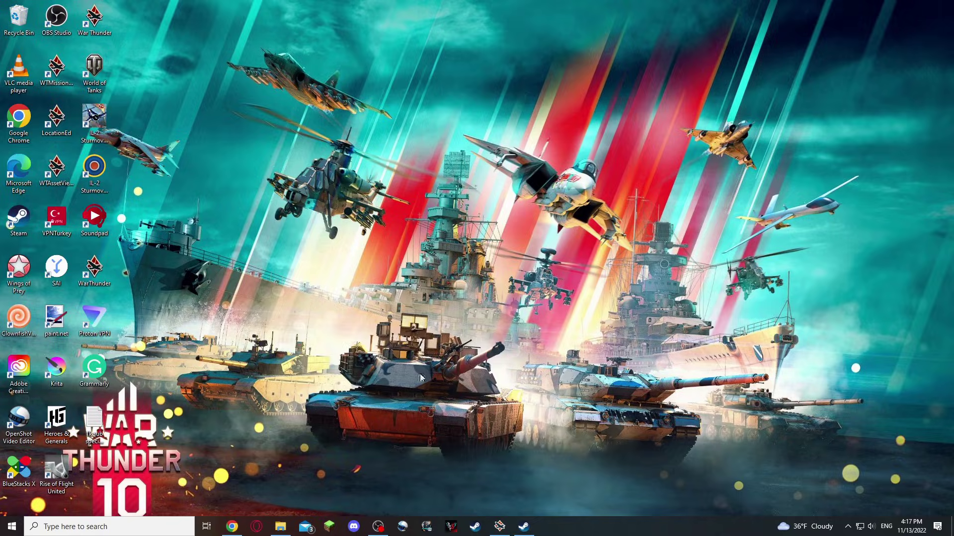
left_click(232, 526)
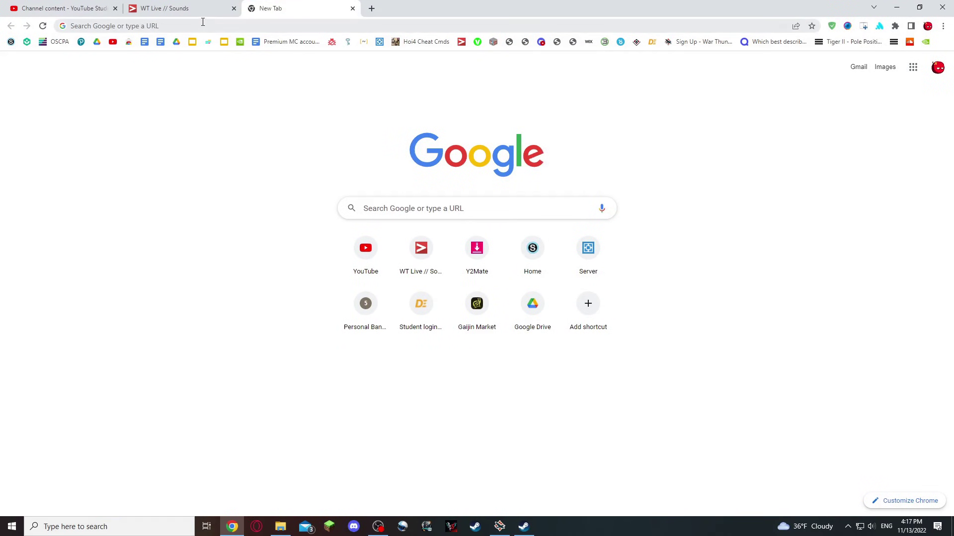
left_click(183, 10)
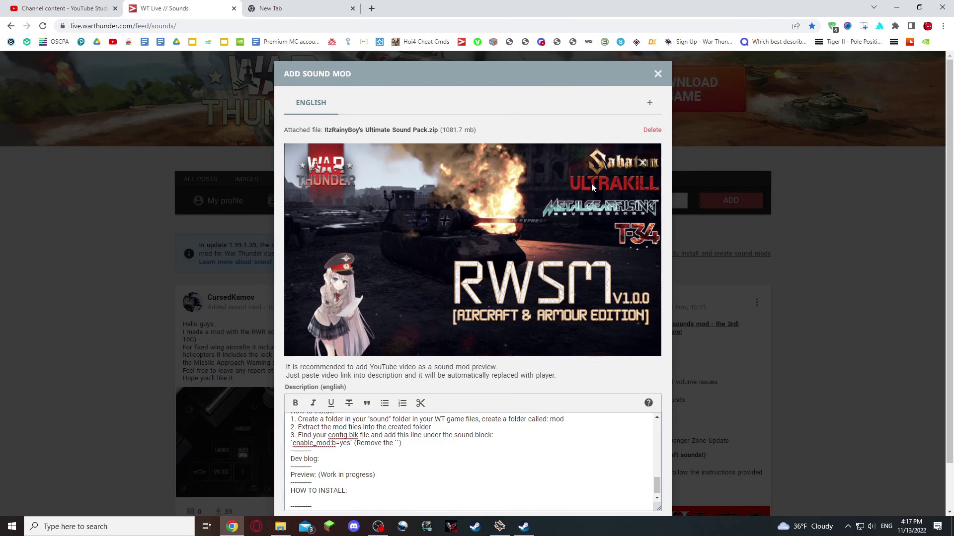
left_click(296, 9)
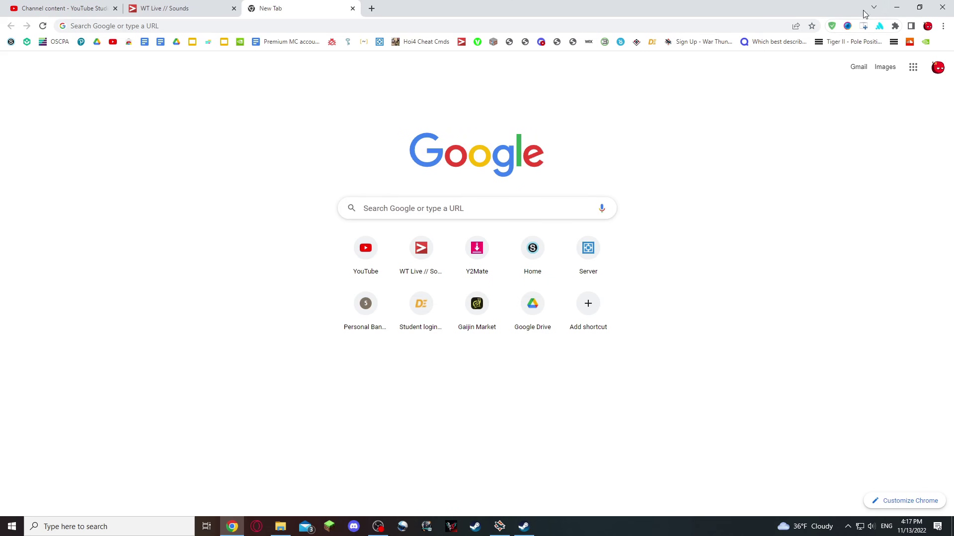
left_click(897, 8)
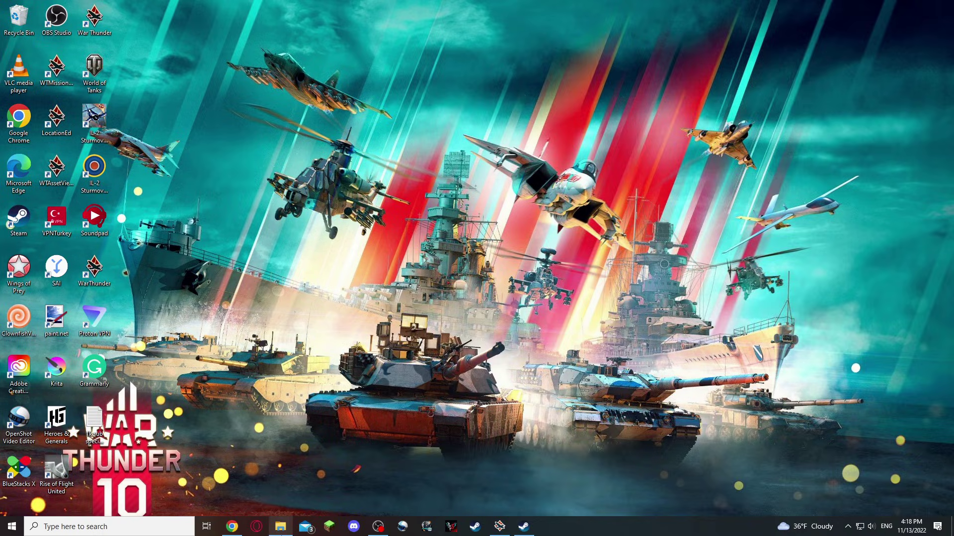
- Open the WarThunder folder under AppData\Local in File Explorer
left_click(280, 526)
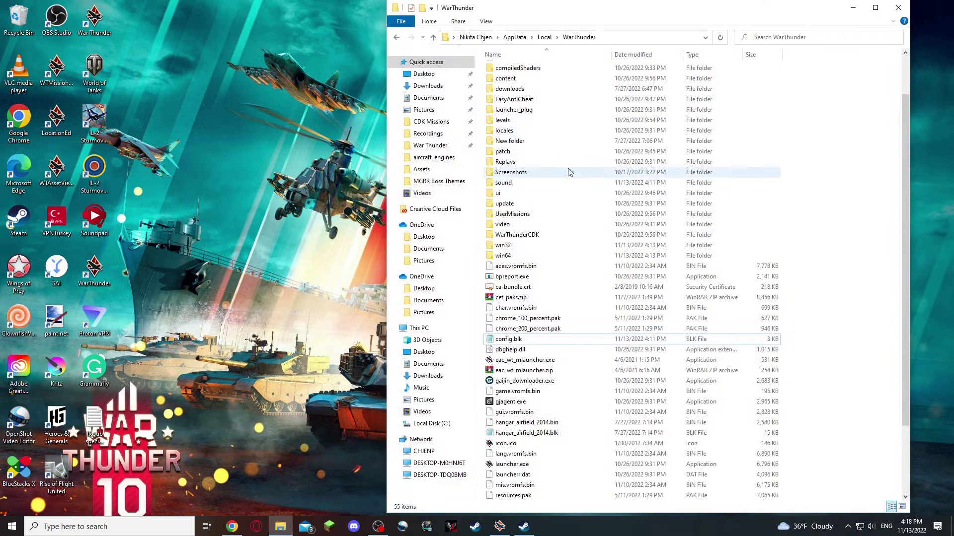
left_click(510, 37)
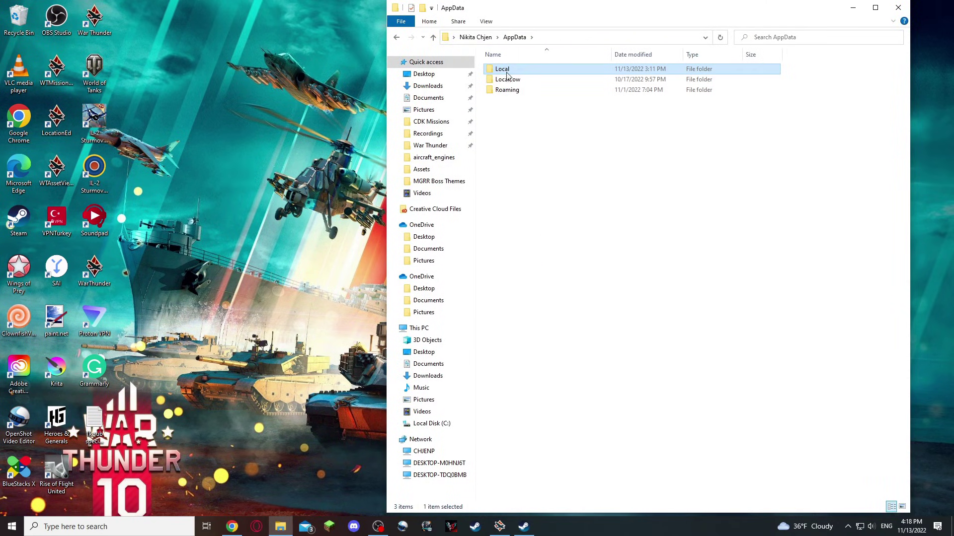
double_click(507, 72)
scroll(574, 413, "down", 2)
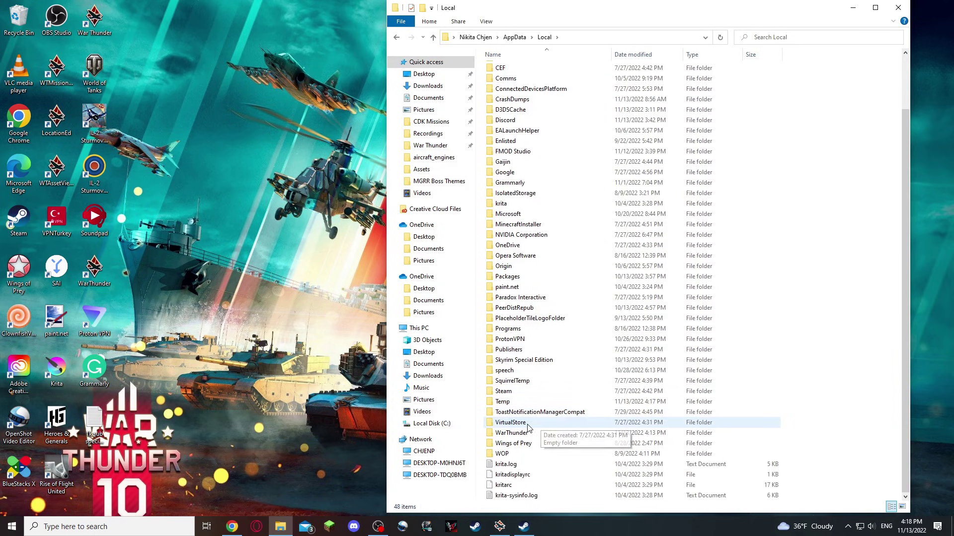
double_click(512, 435)
- Open War Thunder's local install files from the Steam library via Manage > Browse local files
left_click(524, 527)
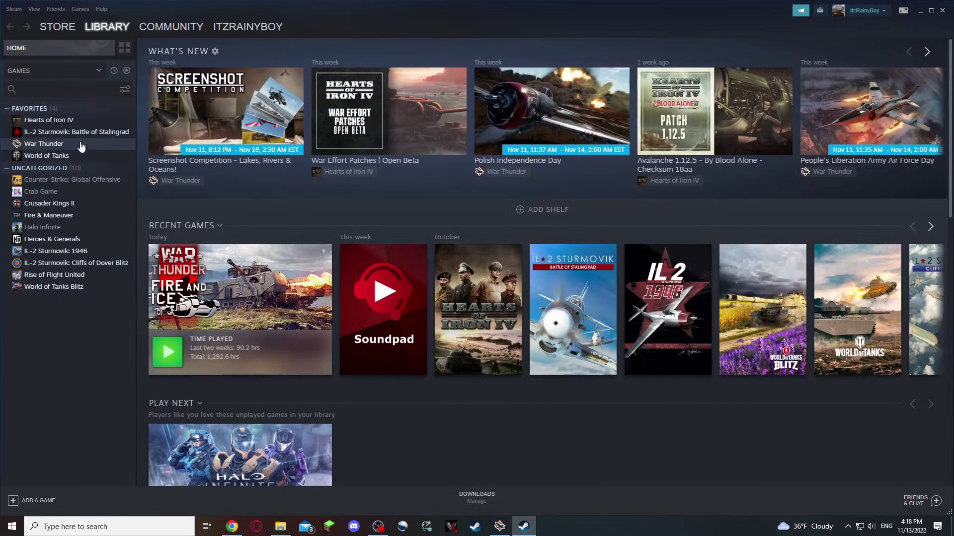
right_click(50, 144)
mouse_move(84, 194)
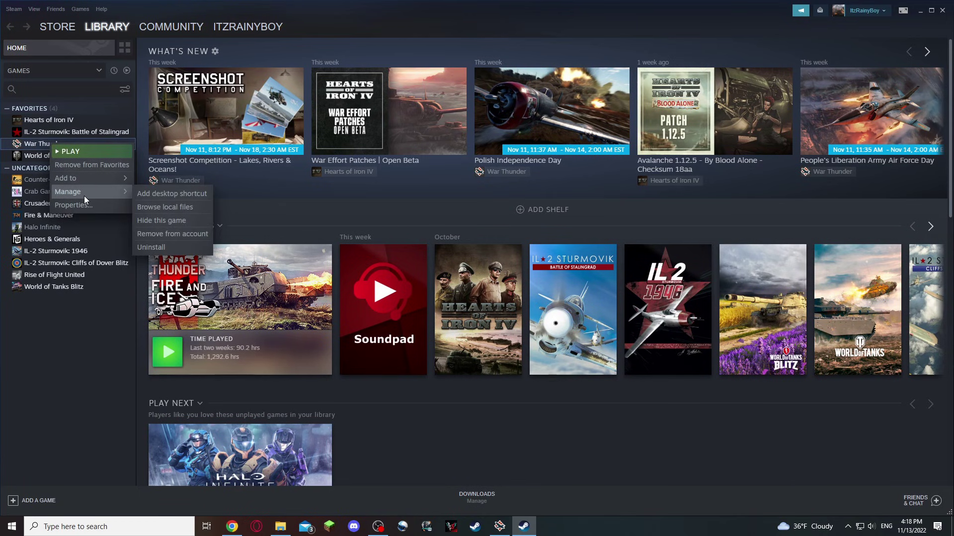
left_click(155, 206)
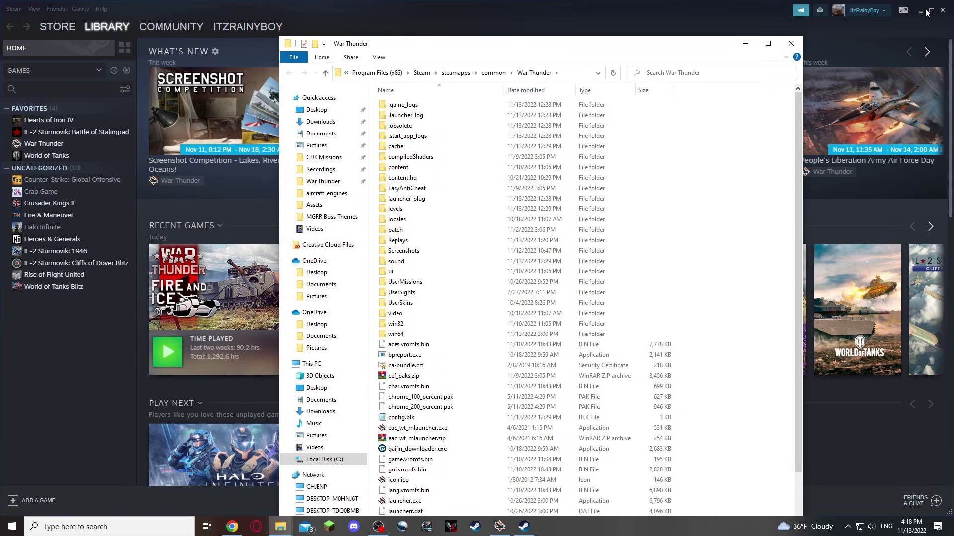
- Minimize Steam and the install-folder window, then open AppData\Local\WarThunder\sound with its 156 BANK files
left_click(920, 10)
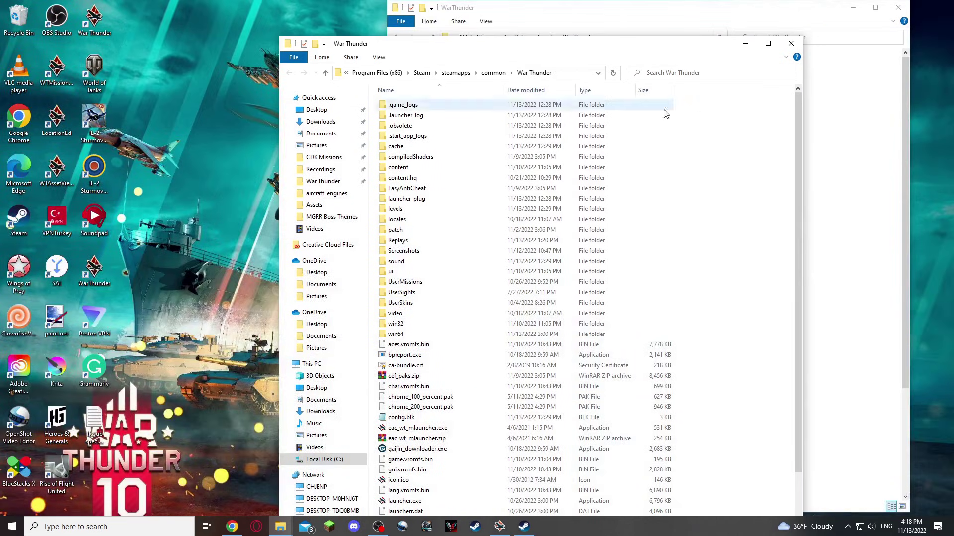
left_click_drag(471, 46, 332, 44)
left_click(661, 16)
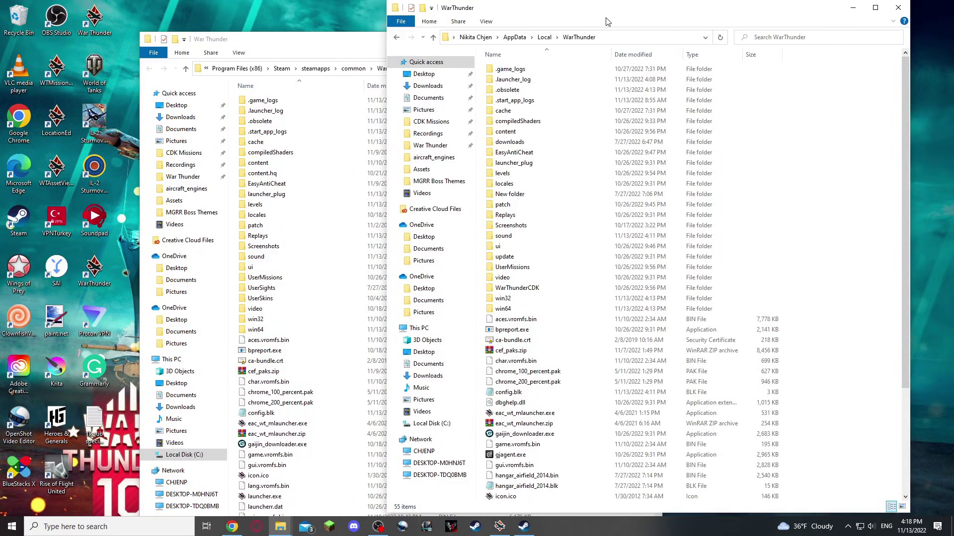
left_click_drag(620, 10, 745, 16)
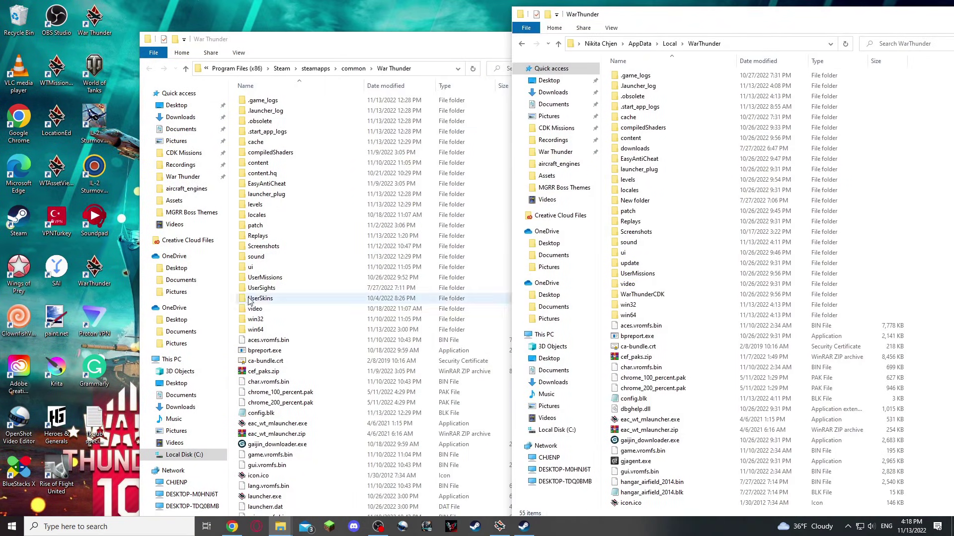
left_click(452, 44)
left_click(605, 39)
left_click_drag(721, 14, 490, 12)
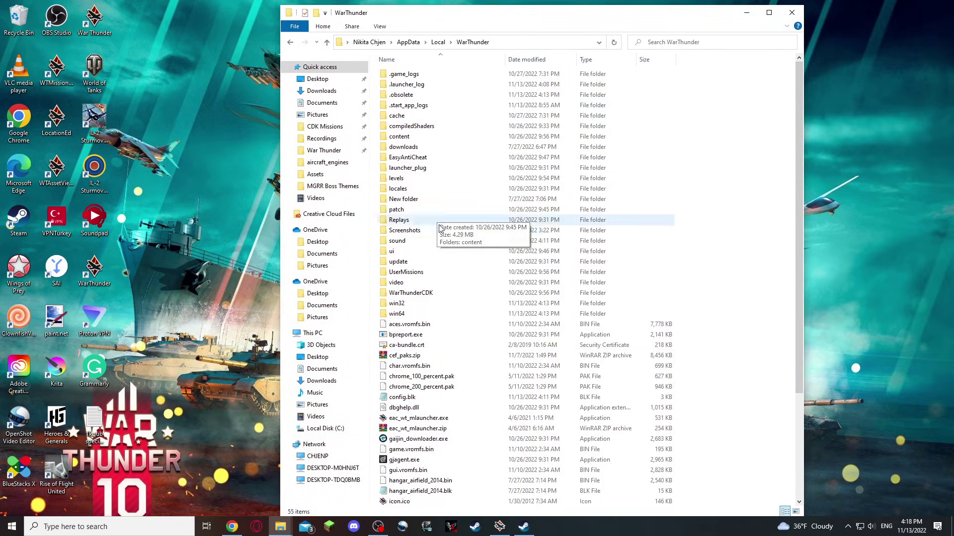
left_click(404, 242)
double_click(403, 242)
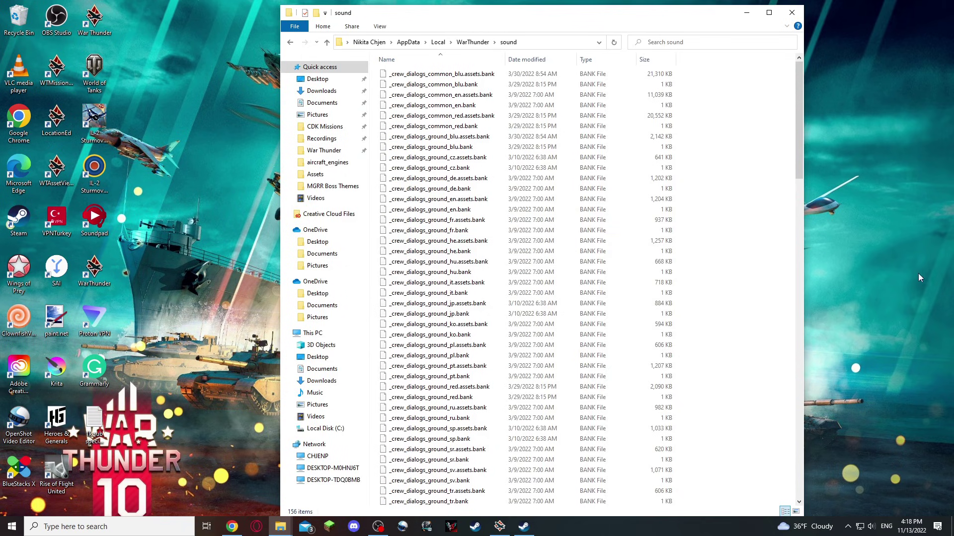
- Add a new folder named 'mod' inside the sound folder, bringing it to 157 items
right_click(762, 188)
mouse_move(803, 301)
left_click(719, 304)
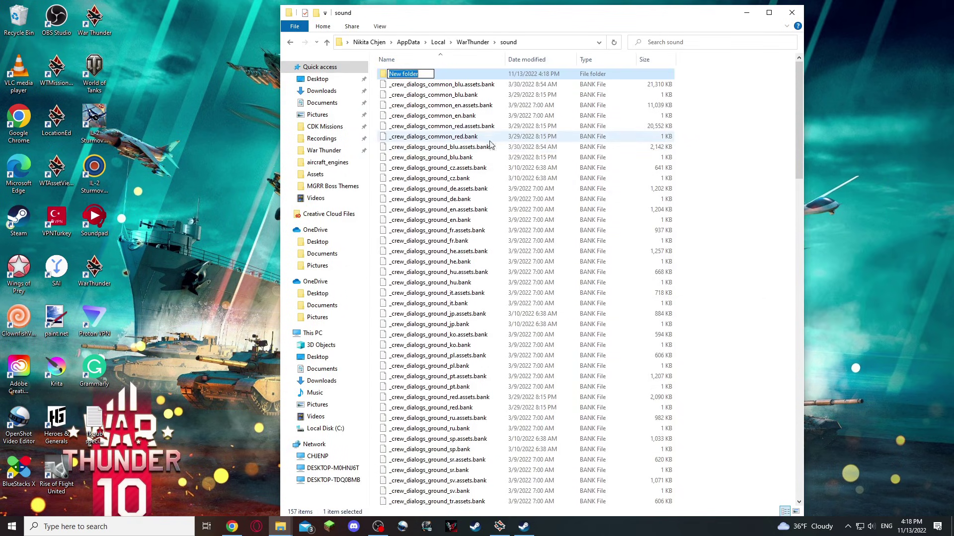
type("mod")
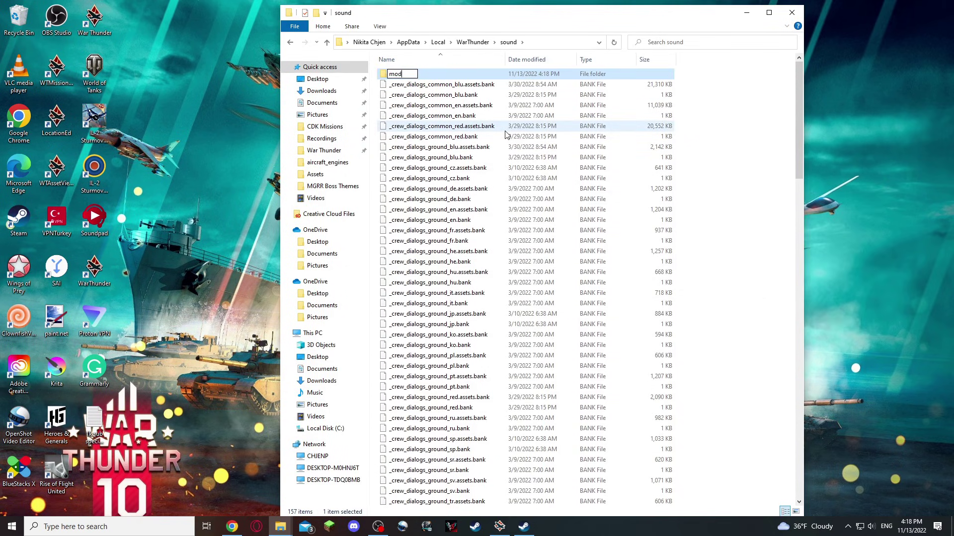
key("Return")
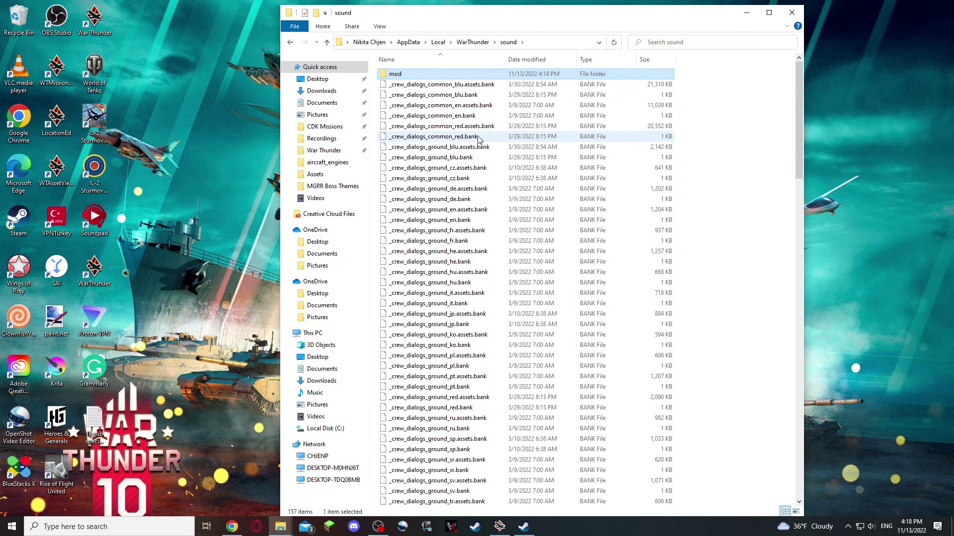
- Open the new empty mod folder in the AppData sound folder
double_click(405, 77)
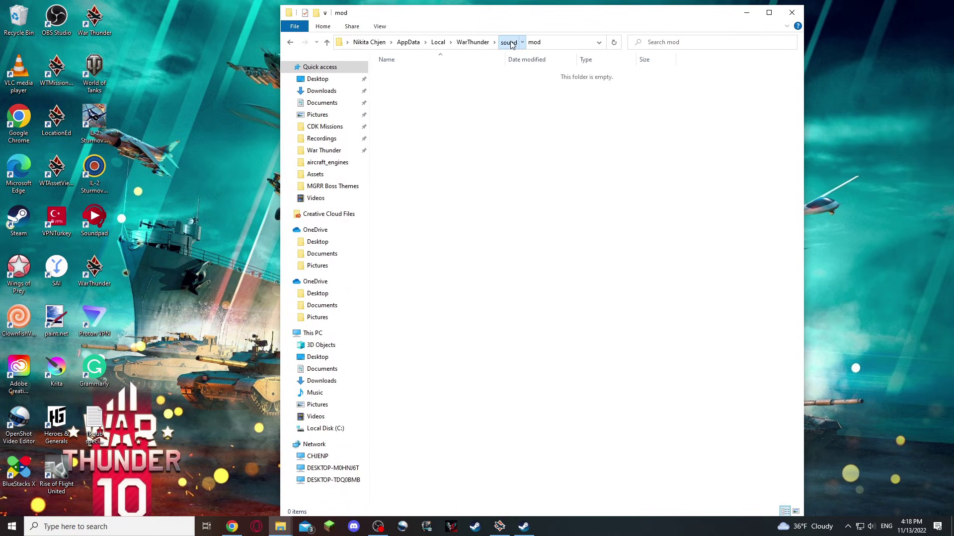
left_click(507, 42)
double_click(396, 74)
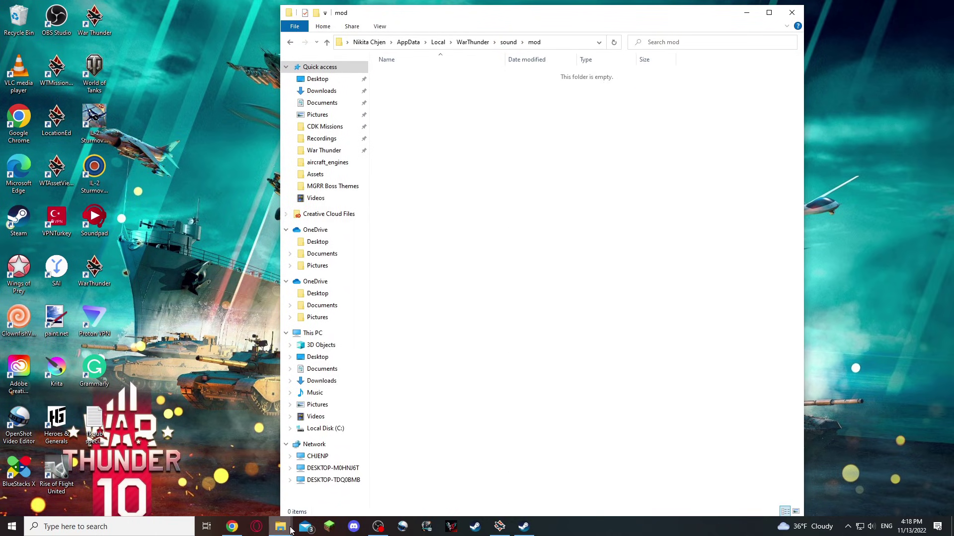
- In the install folder, go to sound\mod and open ItzRainyBoy's Ultimate Sound Pack.zip in WinRAR
mouse_move(280, 525)
left_click(300, 479)
left_click_drag(339, 49, 662, 45)
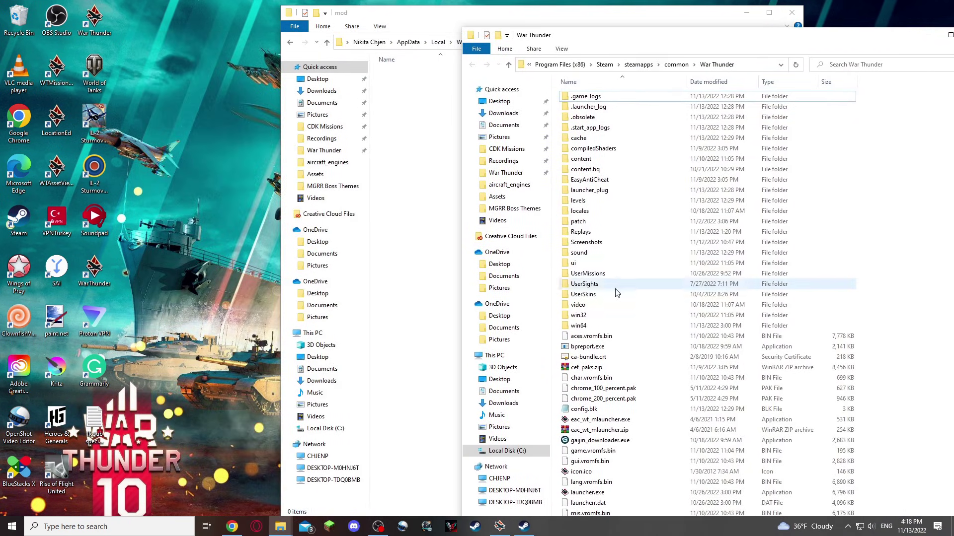
double_click(589, 257)
double_click(579, 96)
scroll(642, 311, "down", 4)
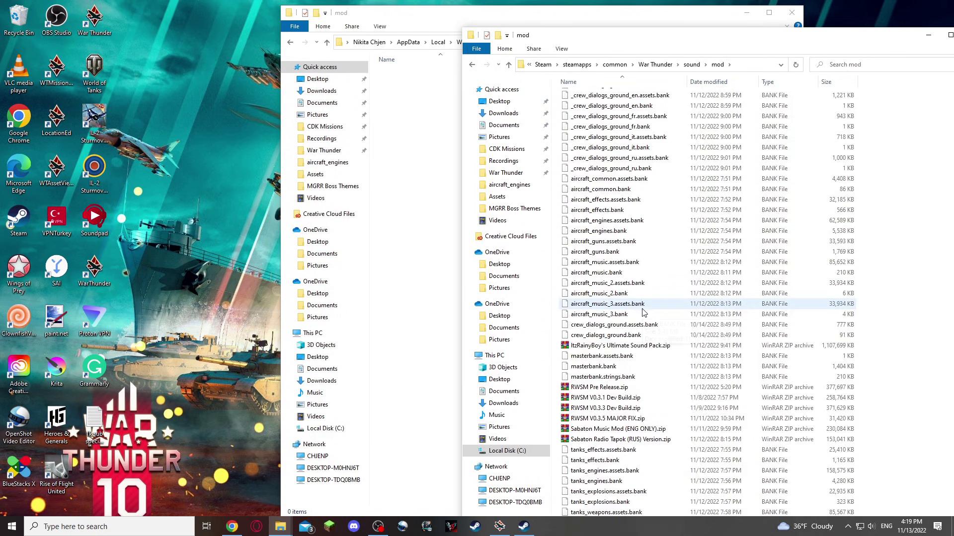
double_click(621, 335)
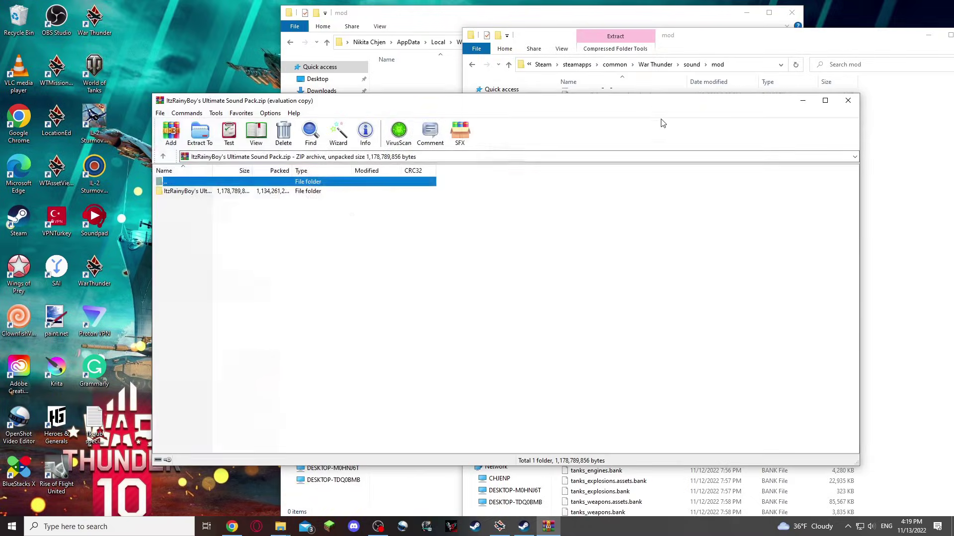
left_click(864, 52)
left_click(928, 35)
left_click(582, 243)
left_click_drag(433, 104, 809, 124)
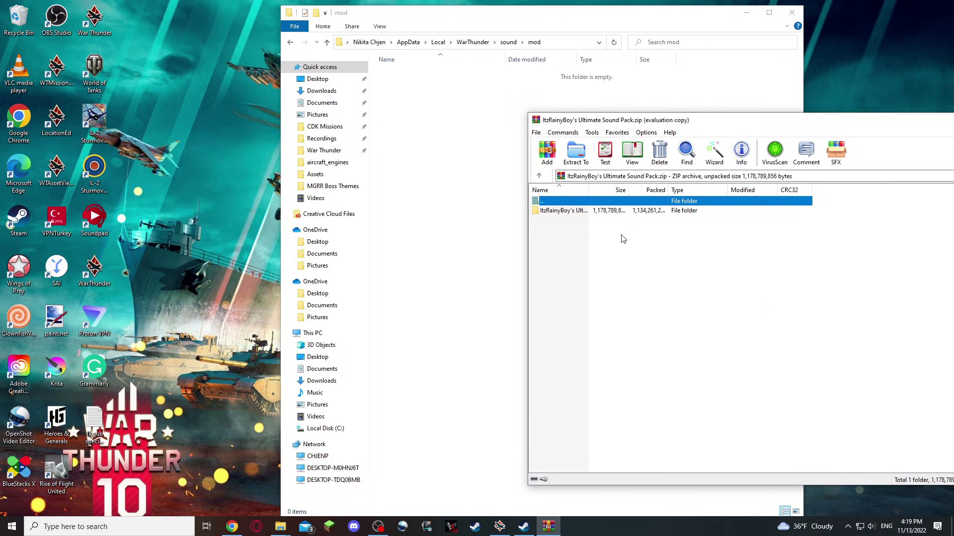
double_click(553, 211)
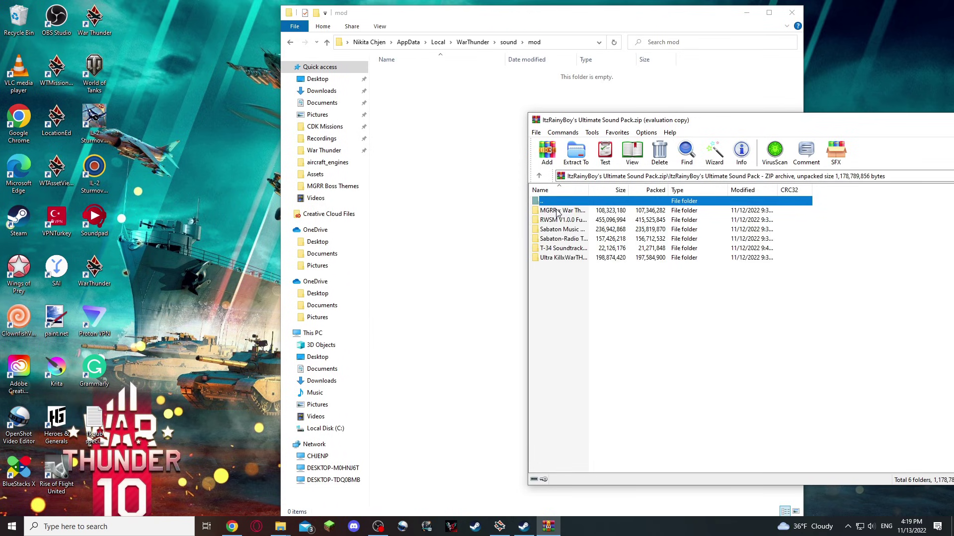
left_click_drag(687, 323, 724, 332)
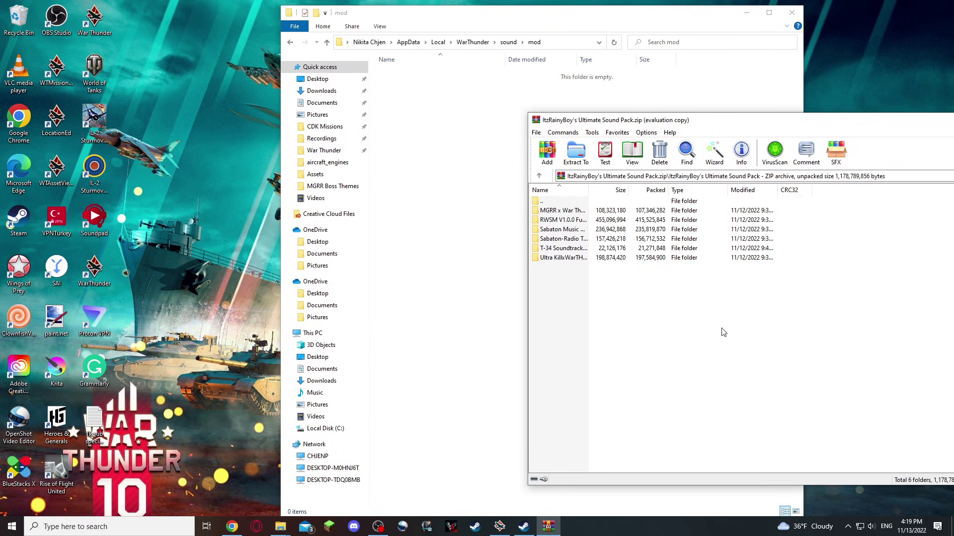
left_click(560, 211)
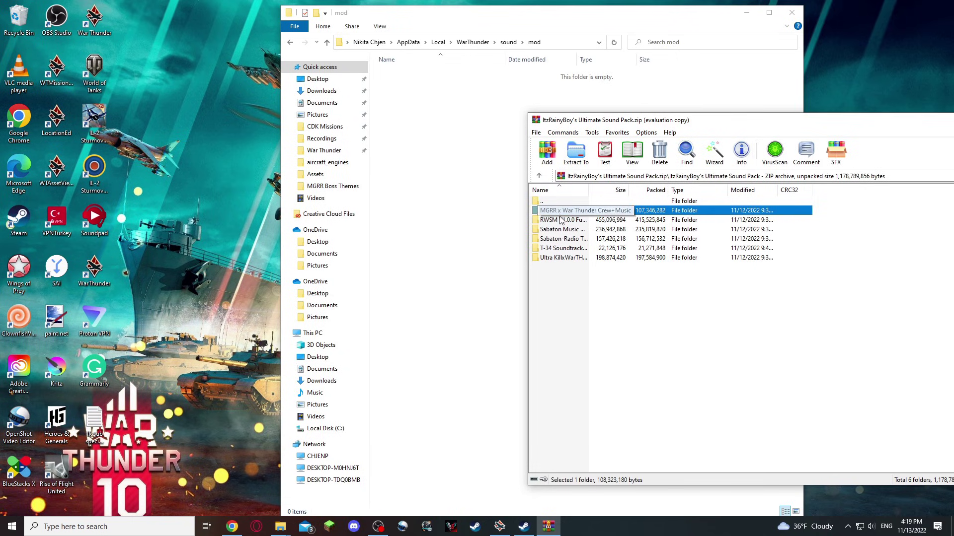
left_click(560, 220)
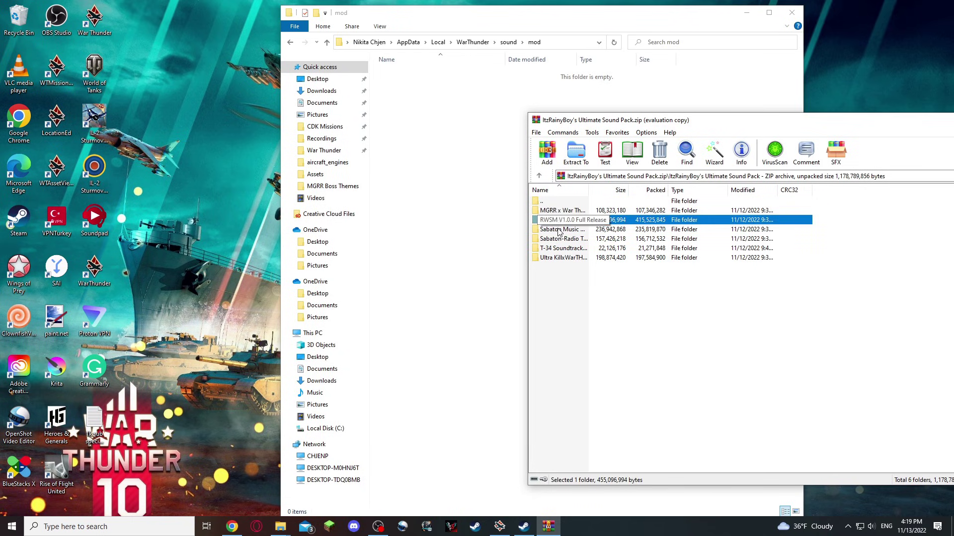
left_click(559, 230)
left_click(560, 239)
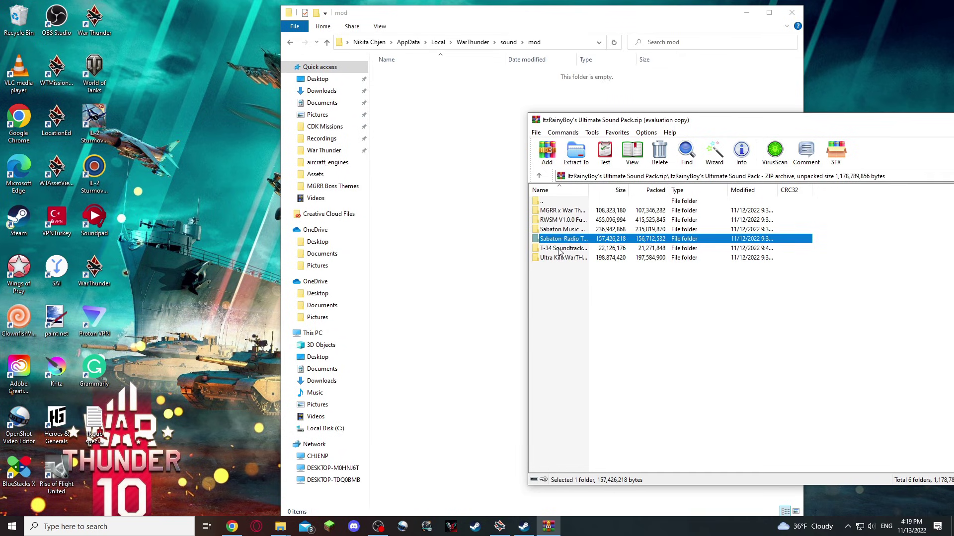
left_click(558, 248)
left_click(560, 258)
left_click(638, 322)
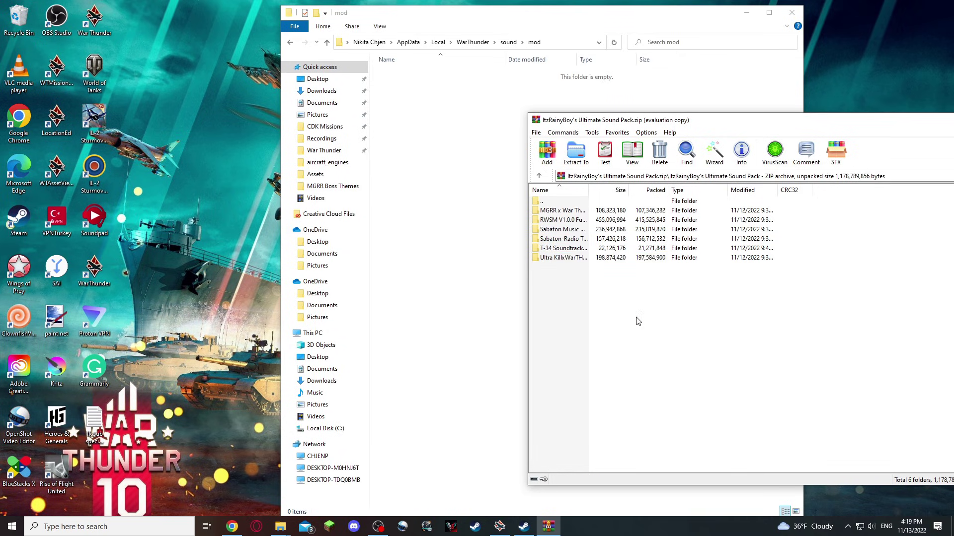
left_click(570, 257)
left_click(574, 211)
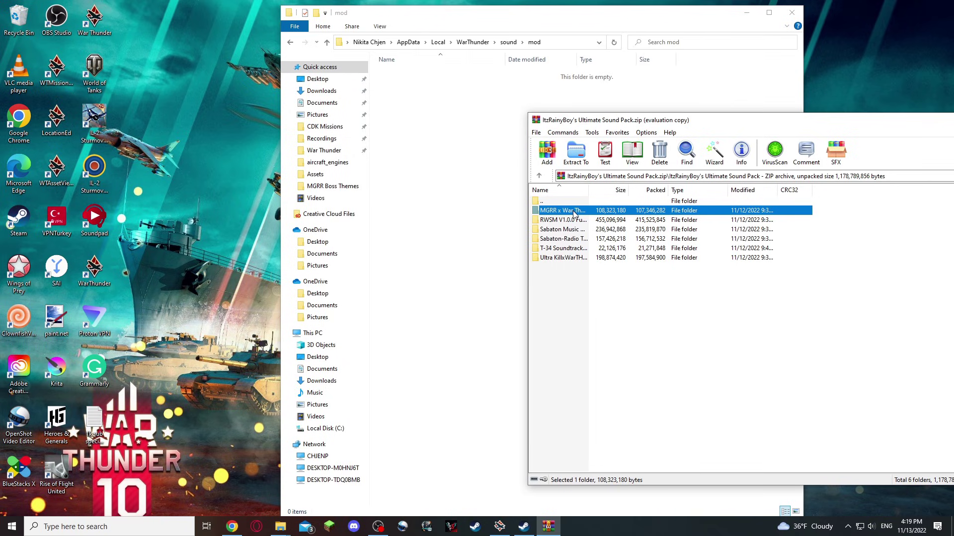
left_click(661, 313)
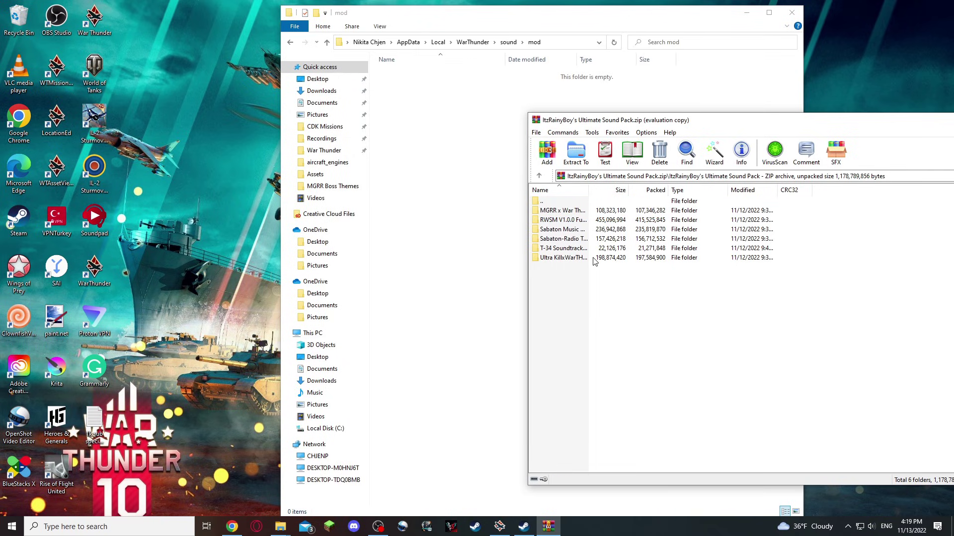
left_click_drag(810, 299, 626, 199)
left_click(632, 273)
left_click(555, 211)
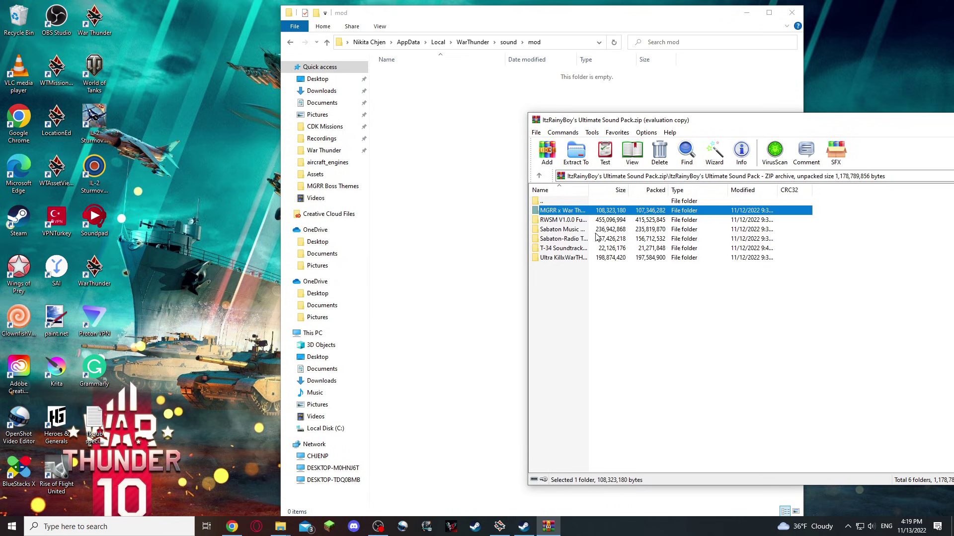
left_click(564, 224)
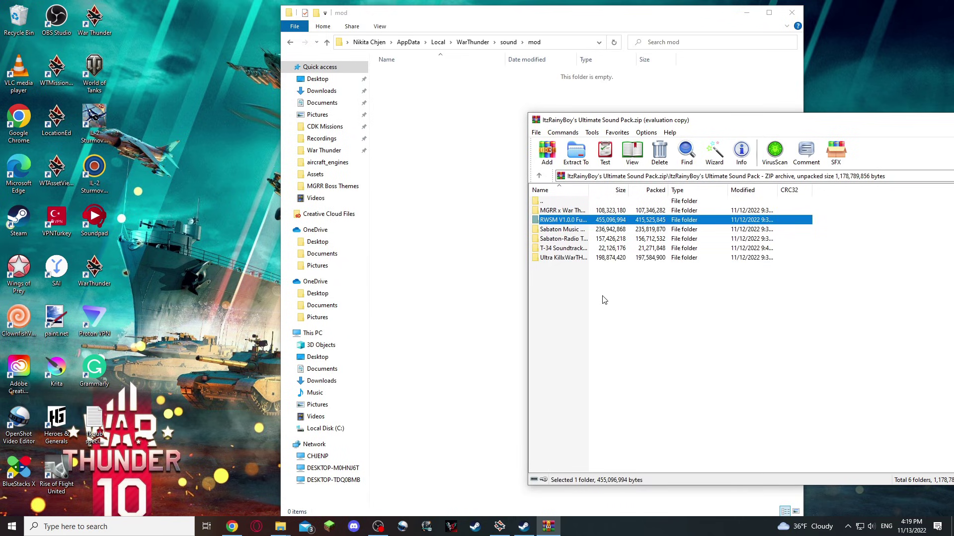
left_click(563, 231)
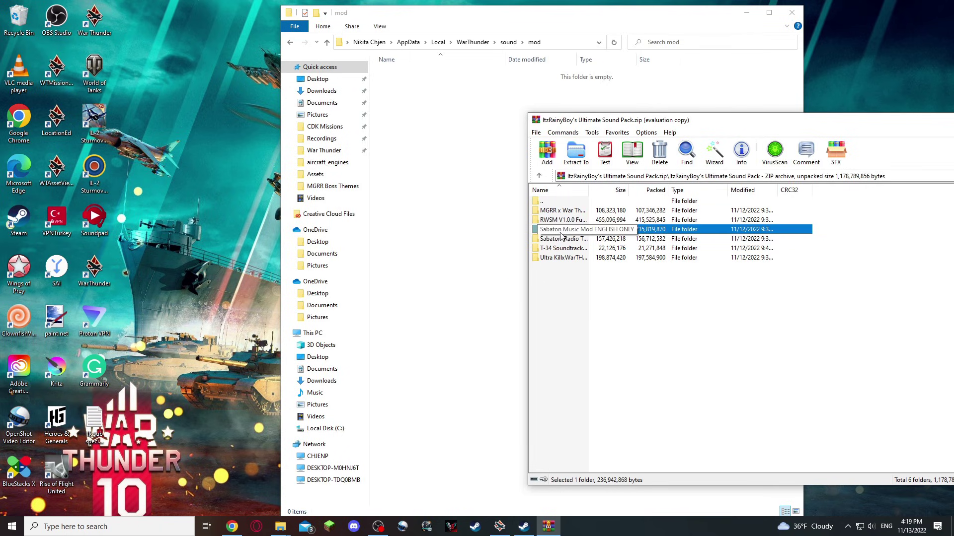
left_click(562, 240)
left_click(560, 249)
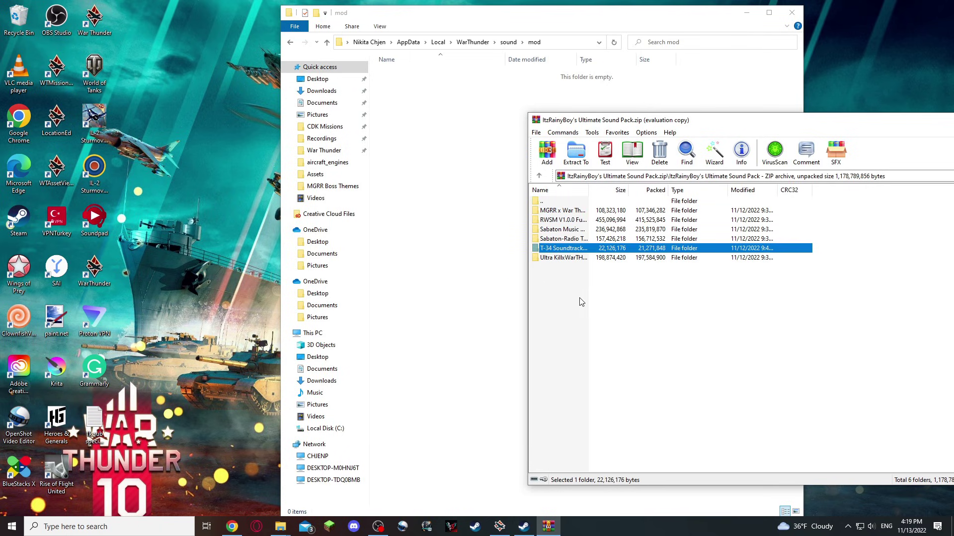
left_click(562, 258)
left_click(655, 320)
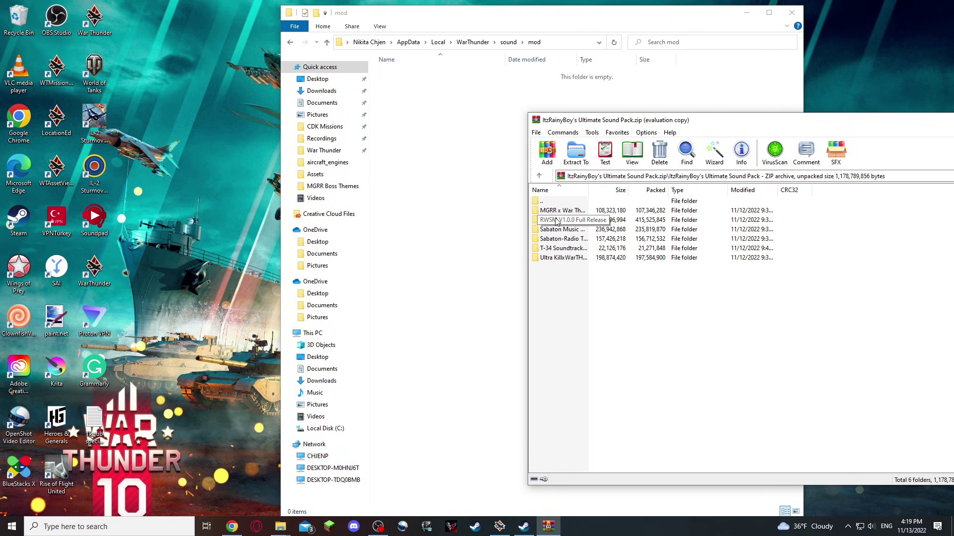
left_click_drag(778, 211, 823, 217)
- Extract all 19 RWSM V1.0.0 Full Release sound banks into the mod folder
left_click(823, 217)
double_click(559, 220)
double_click(570, 201)
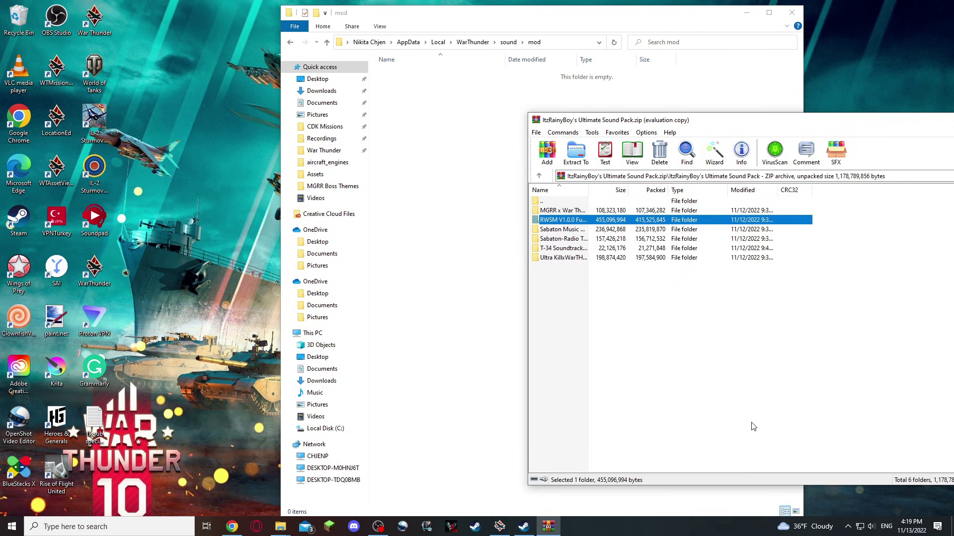
double_click(557, 222)
left_click_drag(712, 428, 641, 206)
left_click_drag(646, 317, 447, 231)
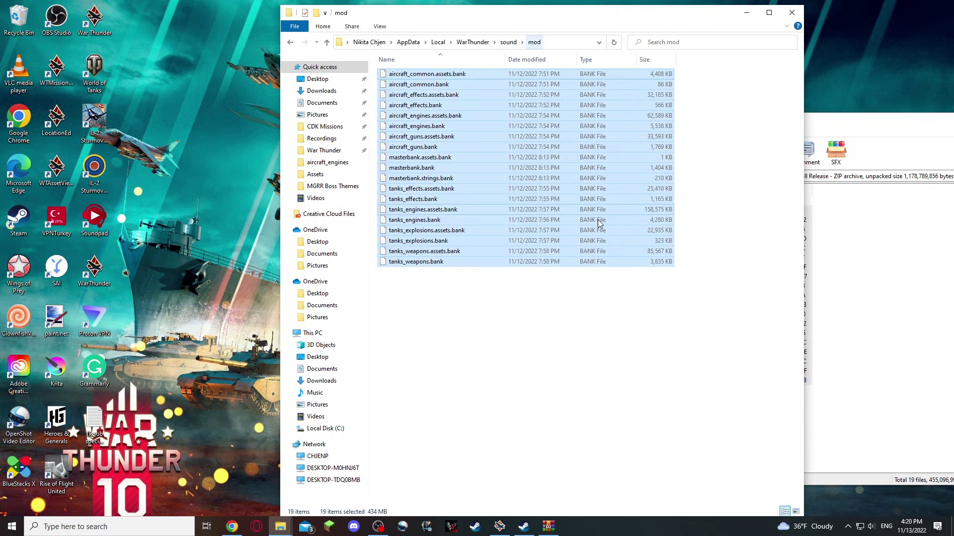
- Drag the 19 MGRR x War Thunder Crew+Music sound banks from WinRAR into the mod folder
left_click(720, 328)
left_click(508, 42)
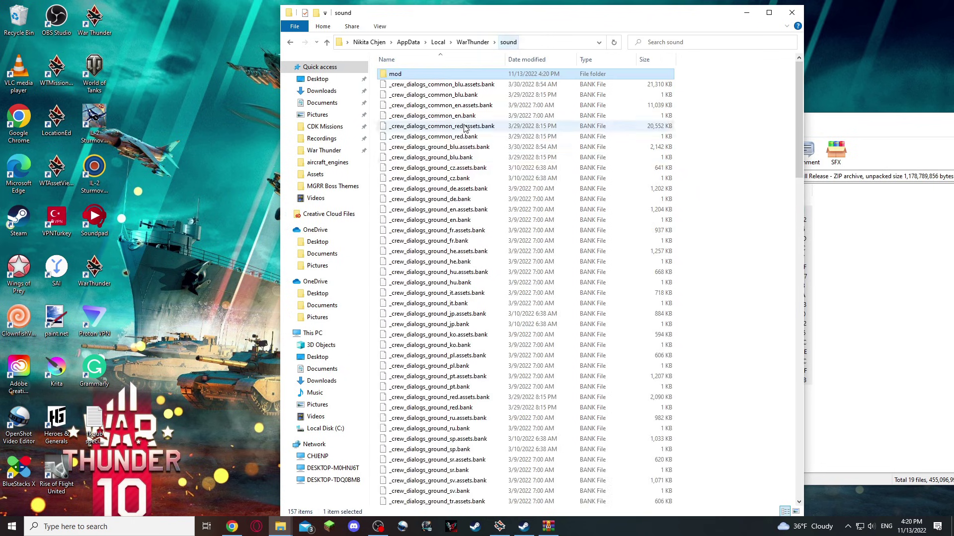
double_click(413, 74)
left_click(868, 277)
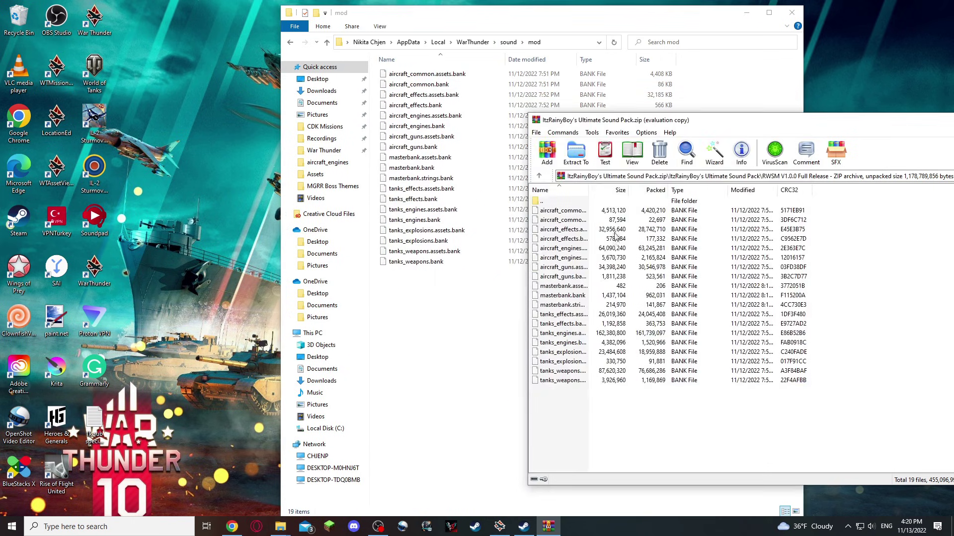
double_click(555, 203)
double_click(573, 212)
left_click_drag(631, 411, 594, 247)
left_click_drag(544, 324, 451, 353)
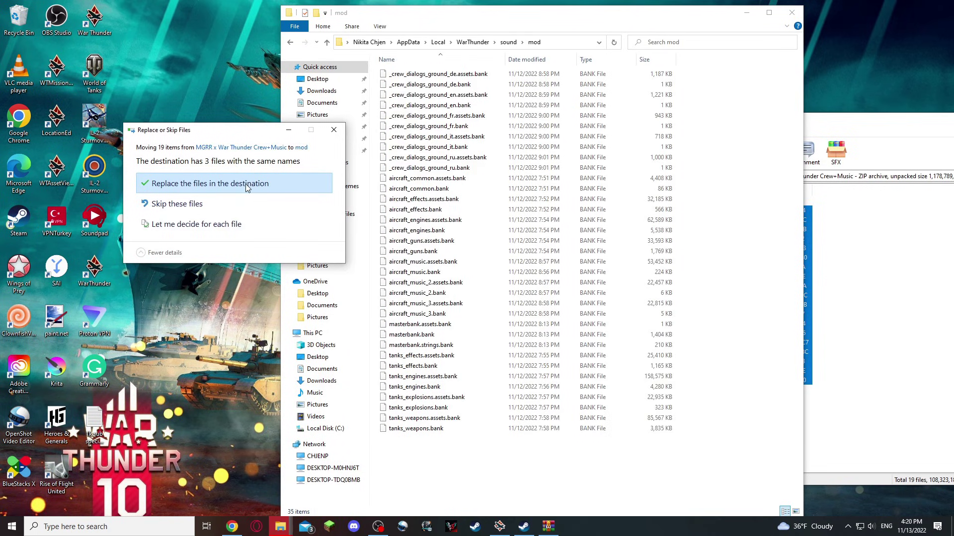
- Replace the three duplicate files, then return to AppData\Local\WarThunder and open config.blk
left_click(226, 184)
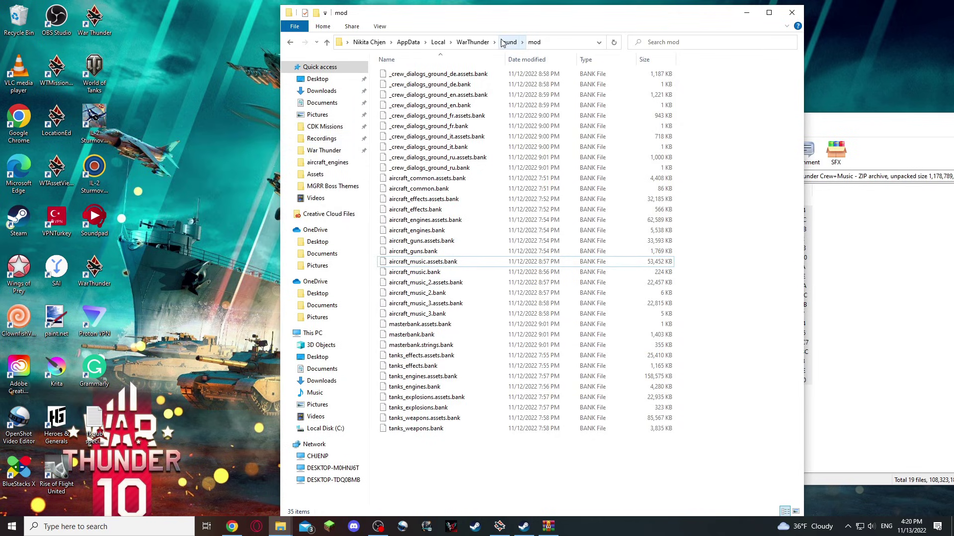
left_click(473, 43)
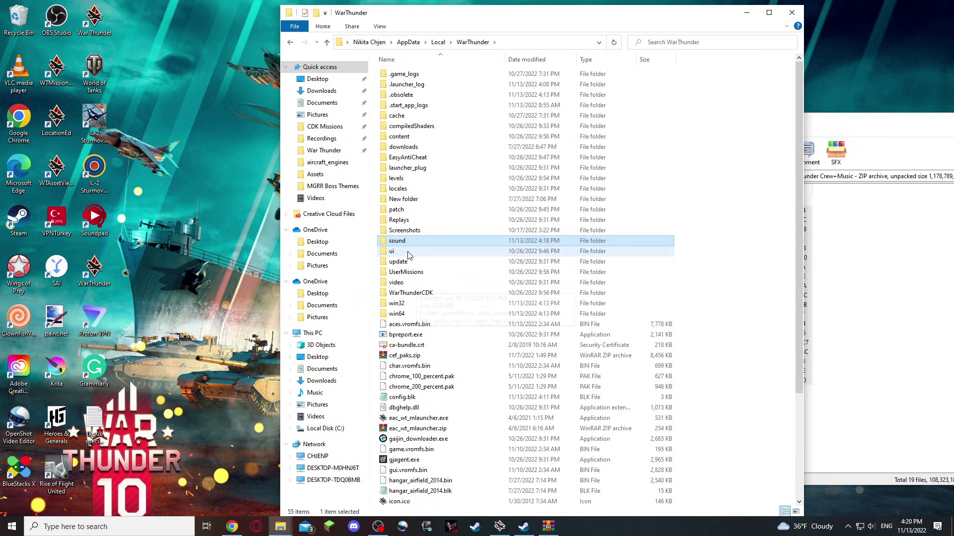
scroll(405, 348, "down", 2)
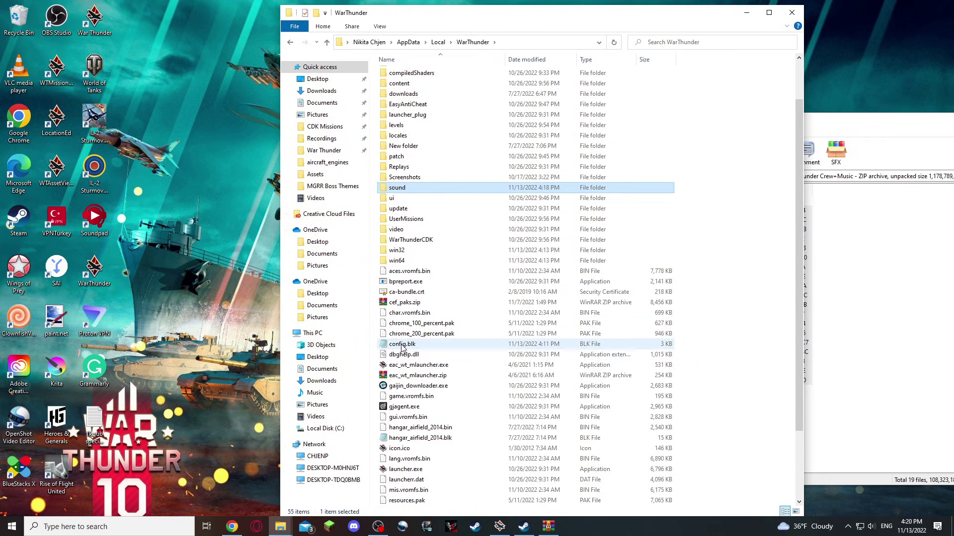
double_click(402, 345)
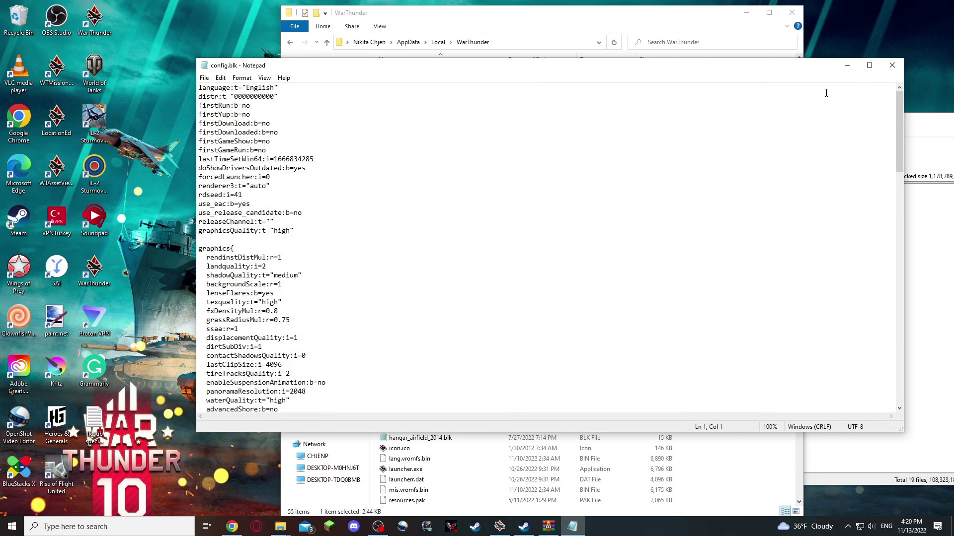
- Reopen config.blk in Notepad using Open with
left_click(892, 65)
right_click(400, 343)
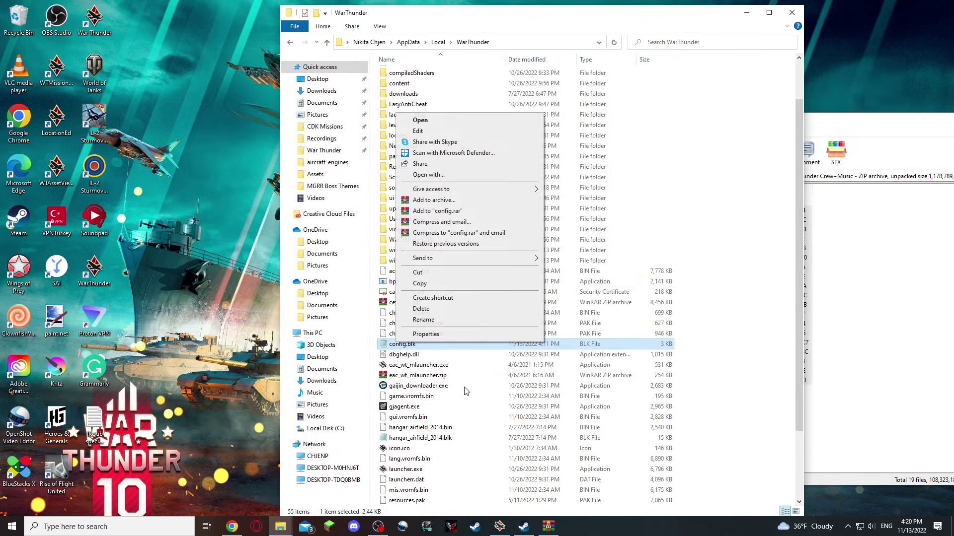
left_click(428, 175)
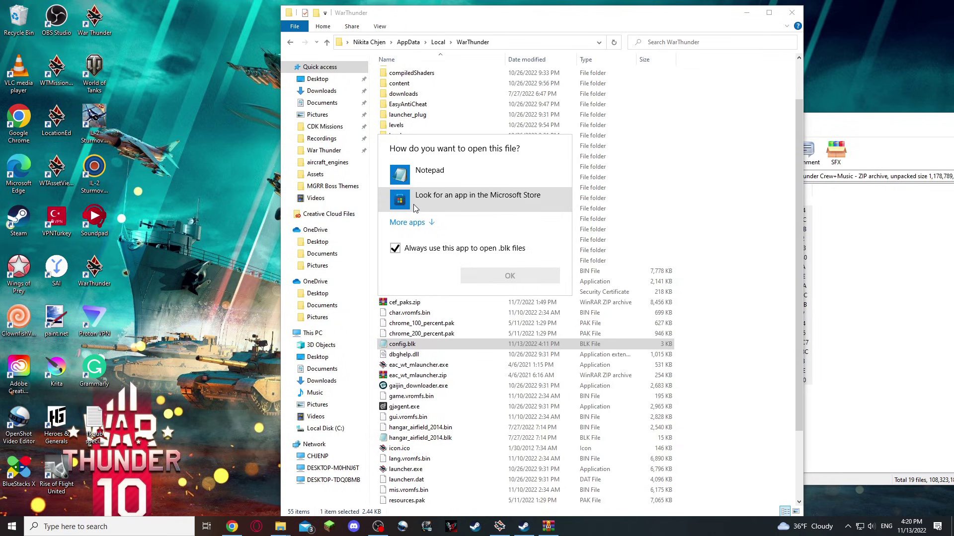
double_click(430, 173)
- Paste enable_mod:b=yes and the two useLoops settings under fmod_sound_enable:b=yes, then save
scroll(345, 259, "down", 20)
scroll(341, 262, "up", 6)
left_click(308, 233)
key("Return")
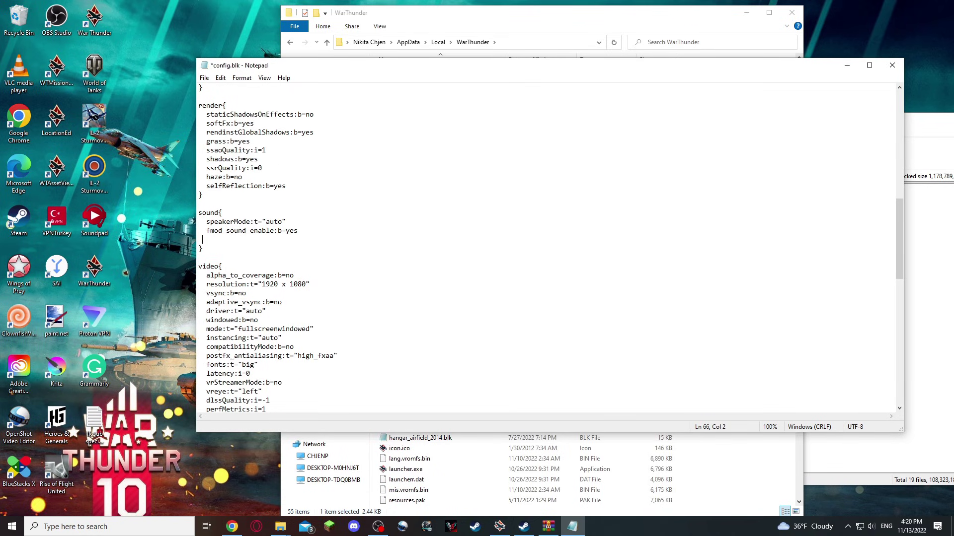
type("enable_mod:b=yes   useLoopsForGunSound:b=no   useLoopsForGMGunSound:b=yes")
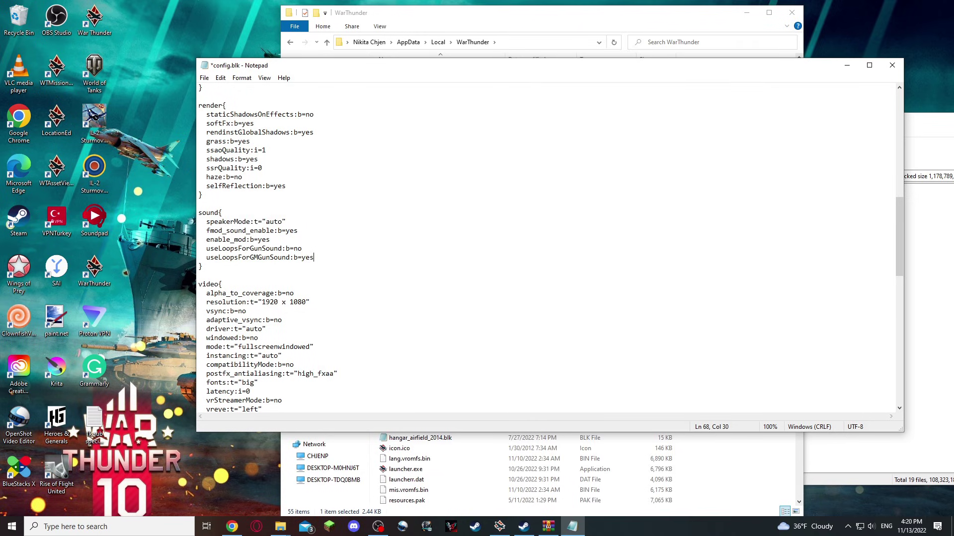
key("ctrl+s")
- Review the pasted useLoopsForGunSound:b=no and useLoopsForGMGunSound:b=yes lines
left_click_drag(318, 255, 209, 242)
left_click_drag(319, 266, 291, 248)
left_click(290, 248)
left_click_drag(222, 249, 279, 246)
left_click(294, 245)
left_click_drag(258, 257, 310, 257)
left_click(310, 258)
- Close config.blk and launch War Thunder from its launcher
left_click(893, 67)
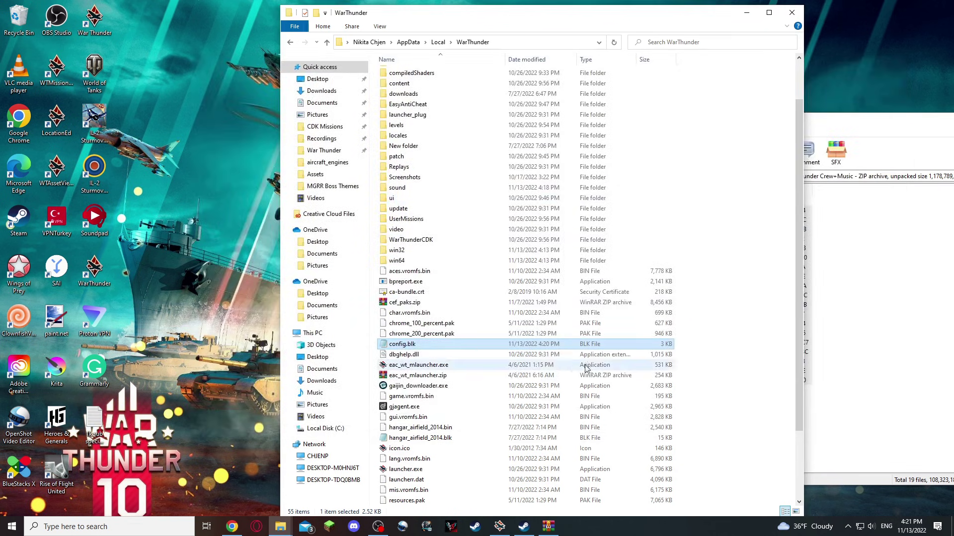
scroll(539, 446, "down", 3)
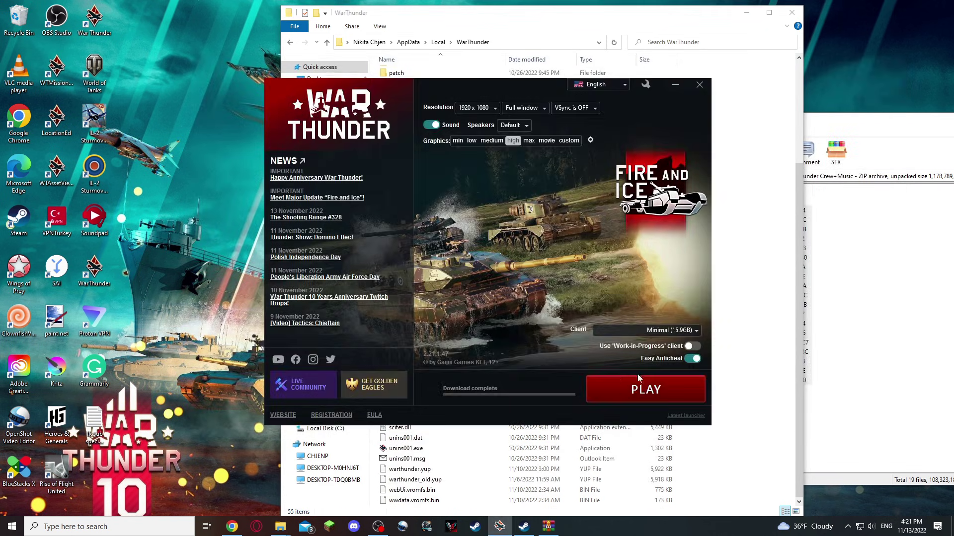
left_click(644, 389)
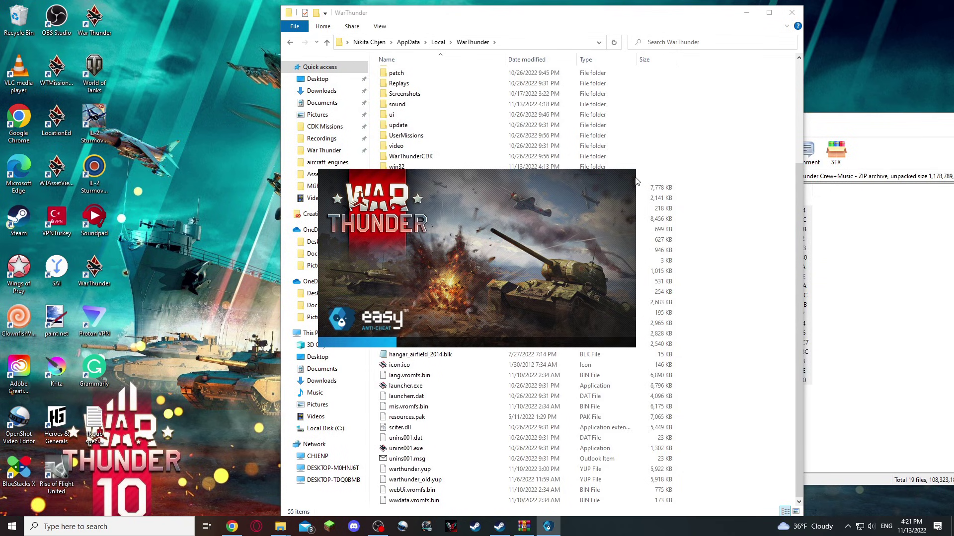
- Close the Ultimate Sound Pack archive window in WinRAR
left_click(899, 287)
left_click_drag(842, 134, 421, 122)
left_click(808, 108)
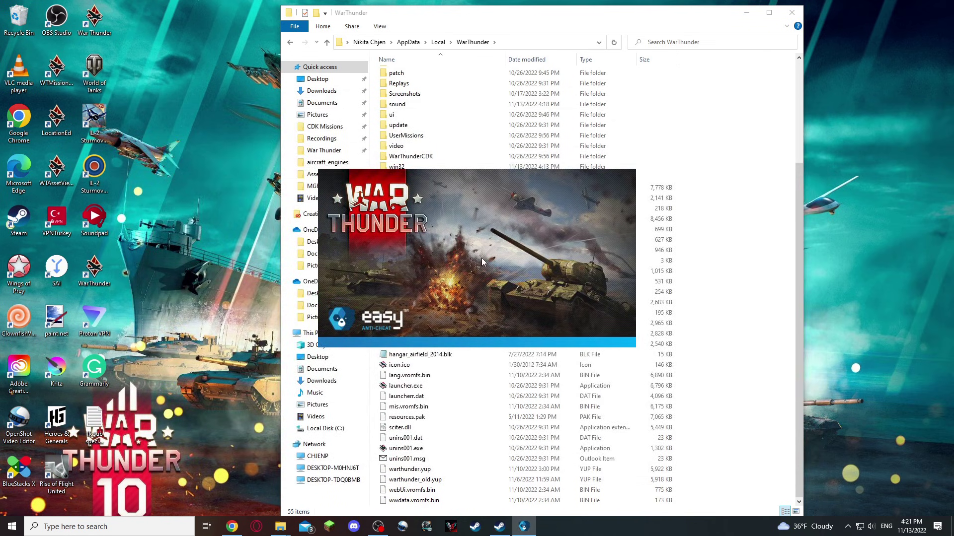